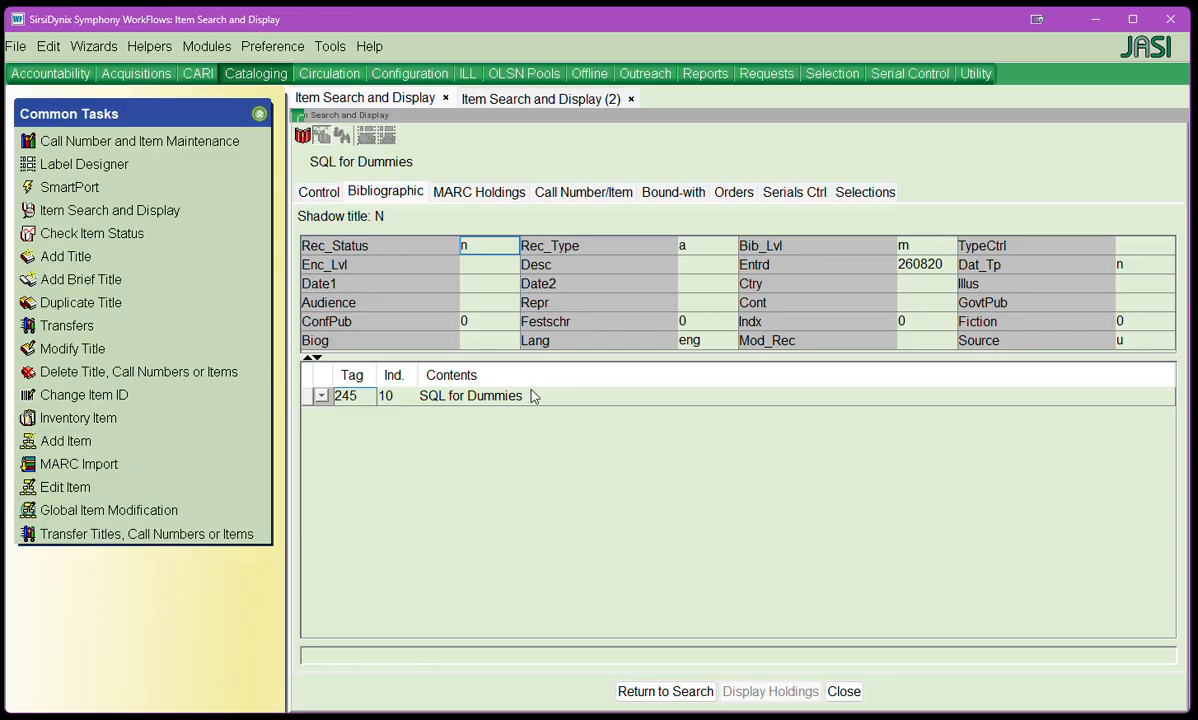
# Step: Compare the bibliographic records of SQL for Dummies and SQL all-in-one, and check the call number and item details of SQL all-in-one
pyautogui.click(515, 103)
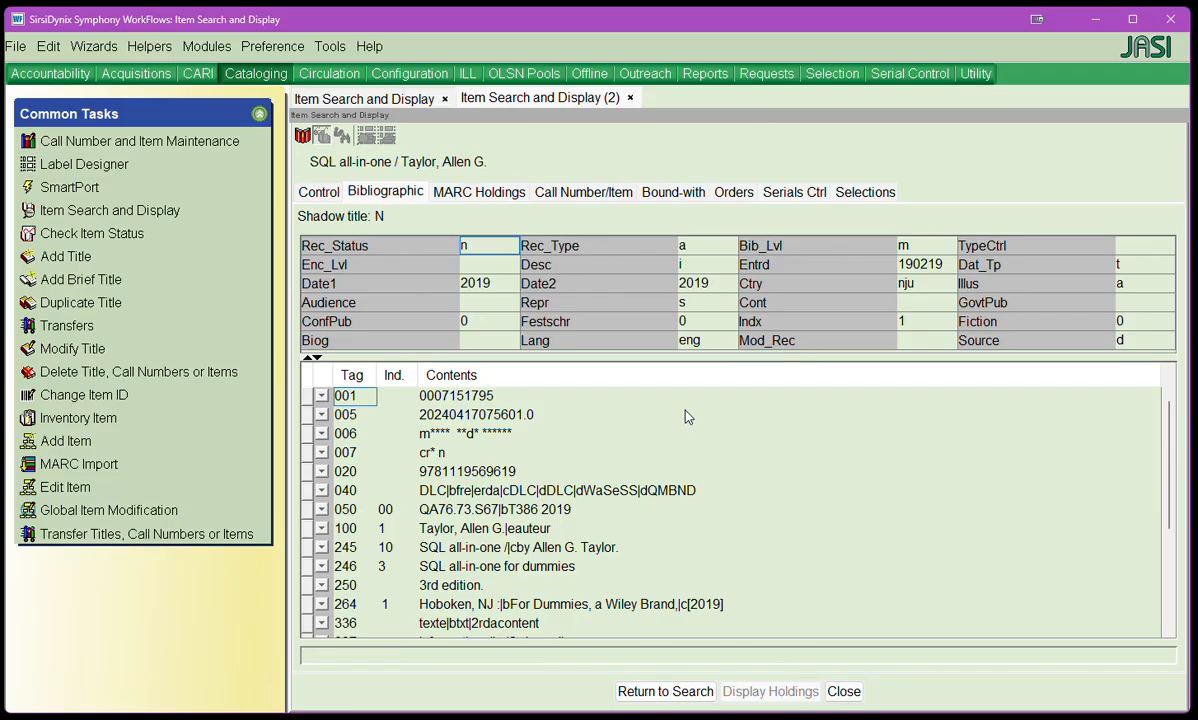
pyautogui.click(364, 99)
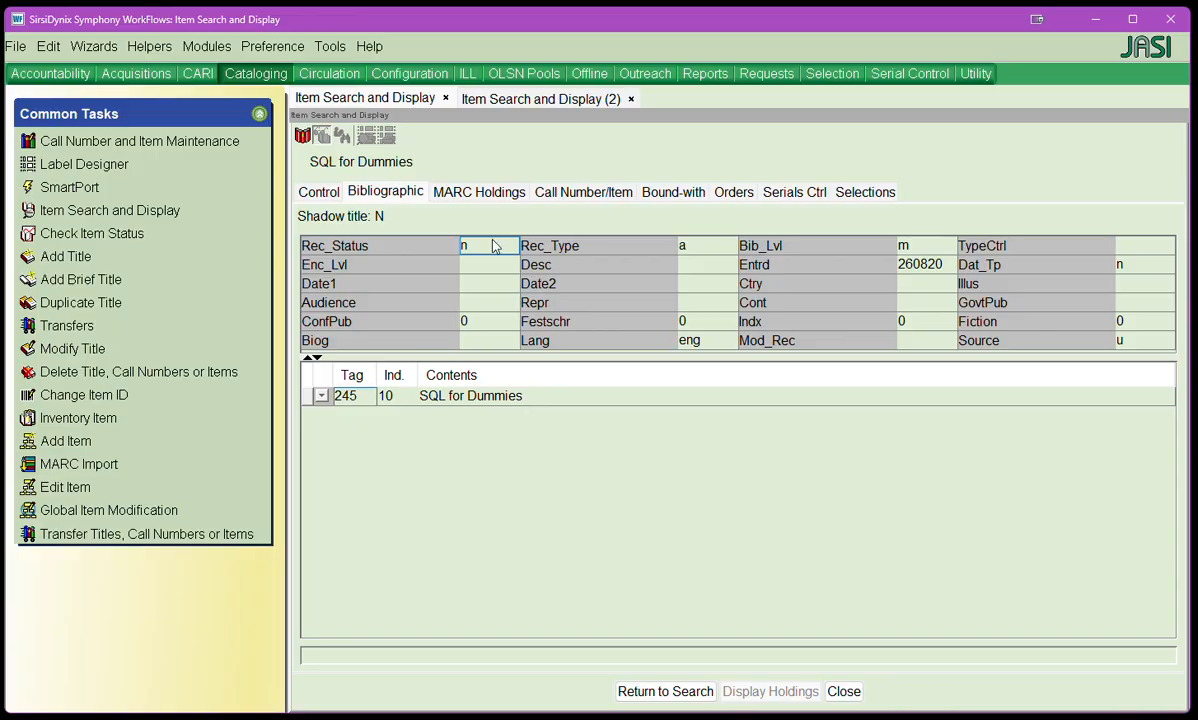
pyautogui.click(471, 103)
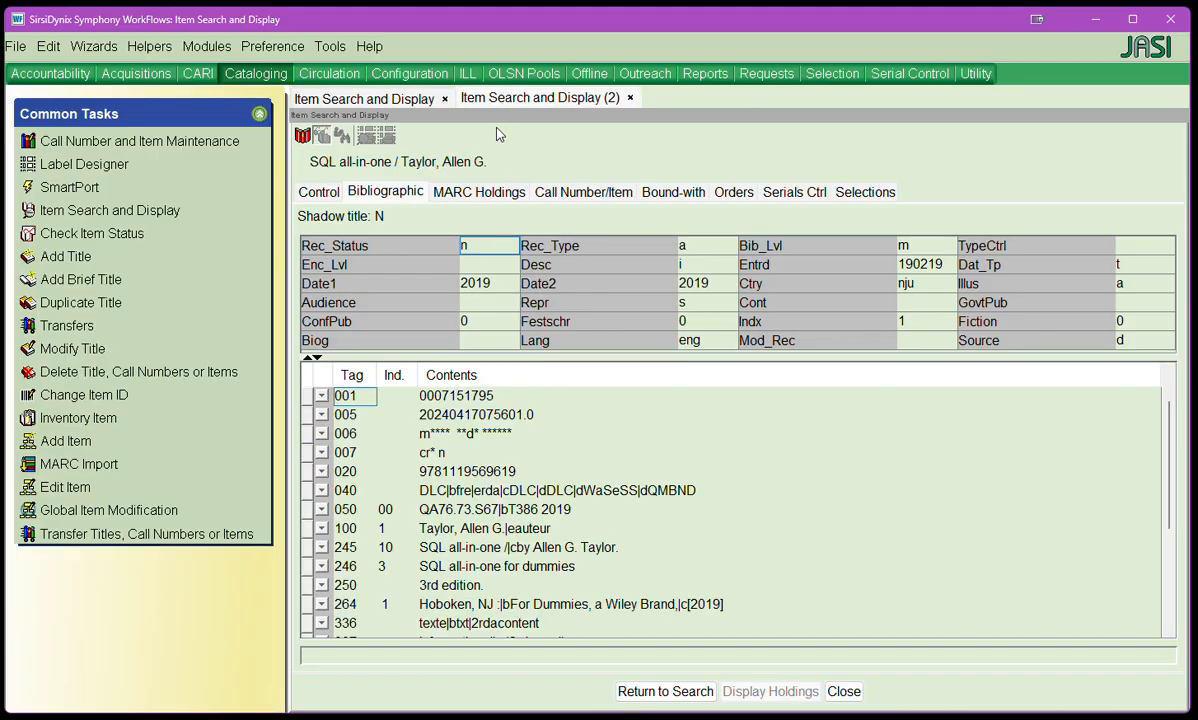
pyautogui.click(583, 194)
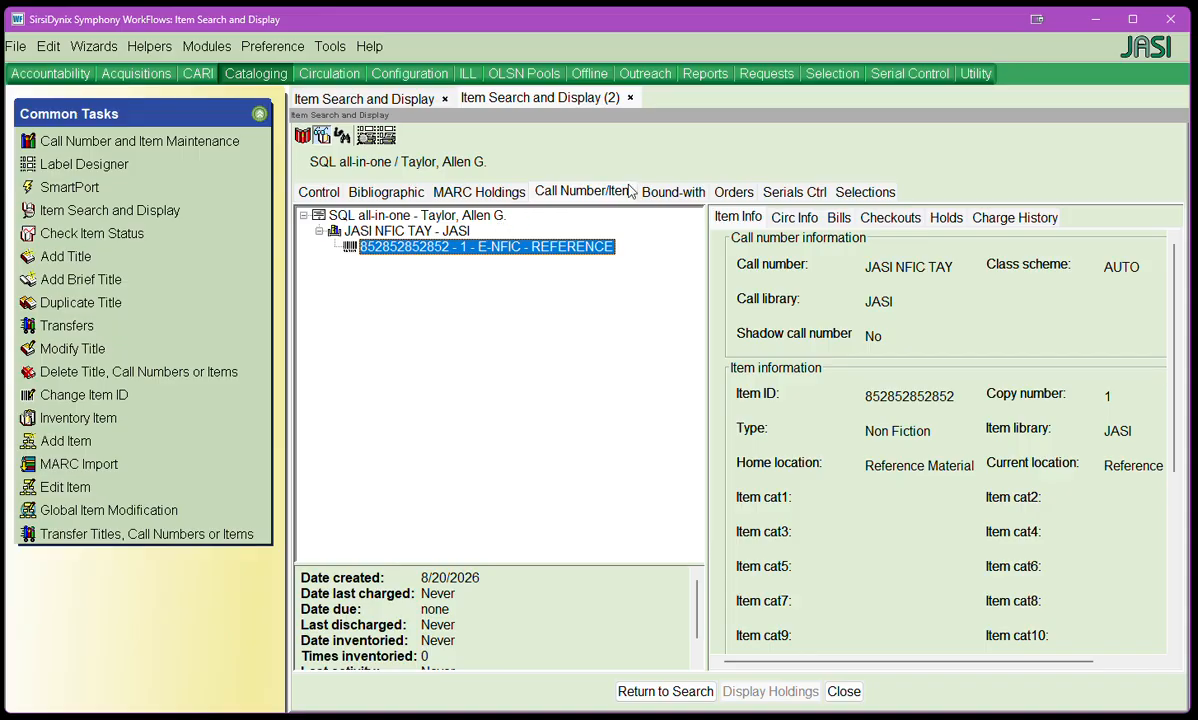
pyautogui.click(375, 188)
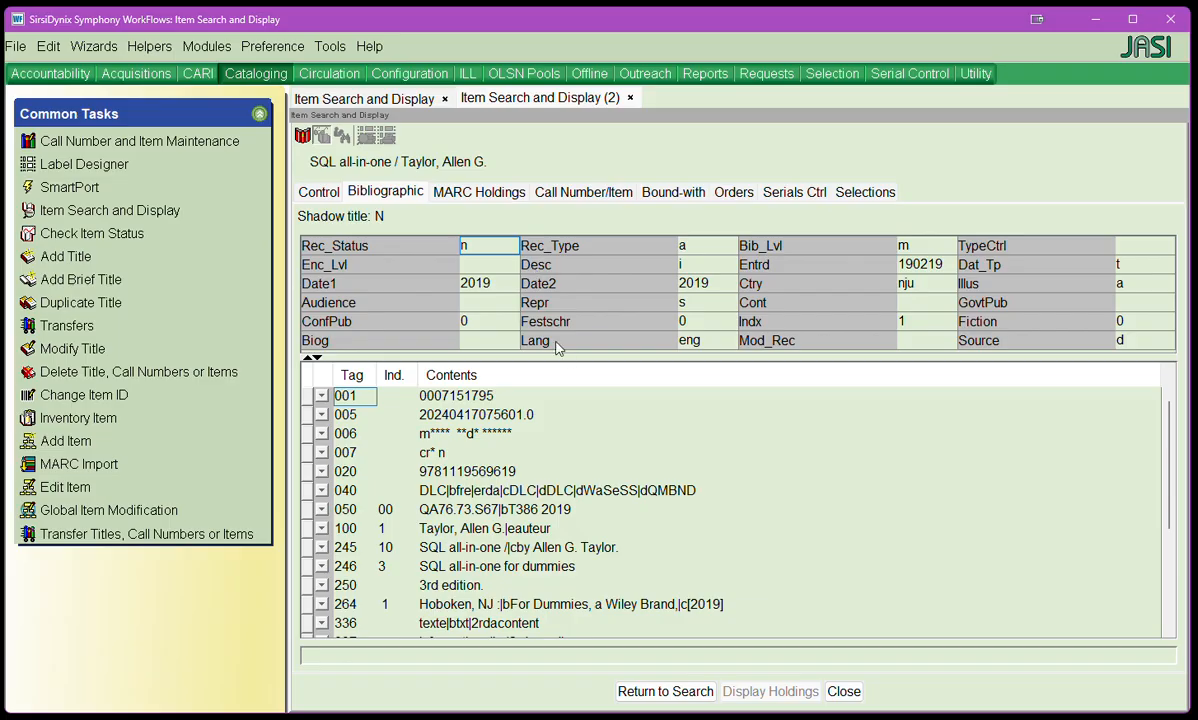
pyautogui.click(365, 98)
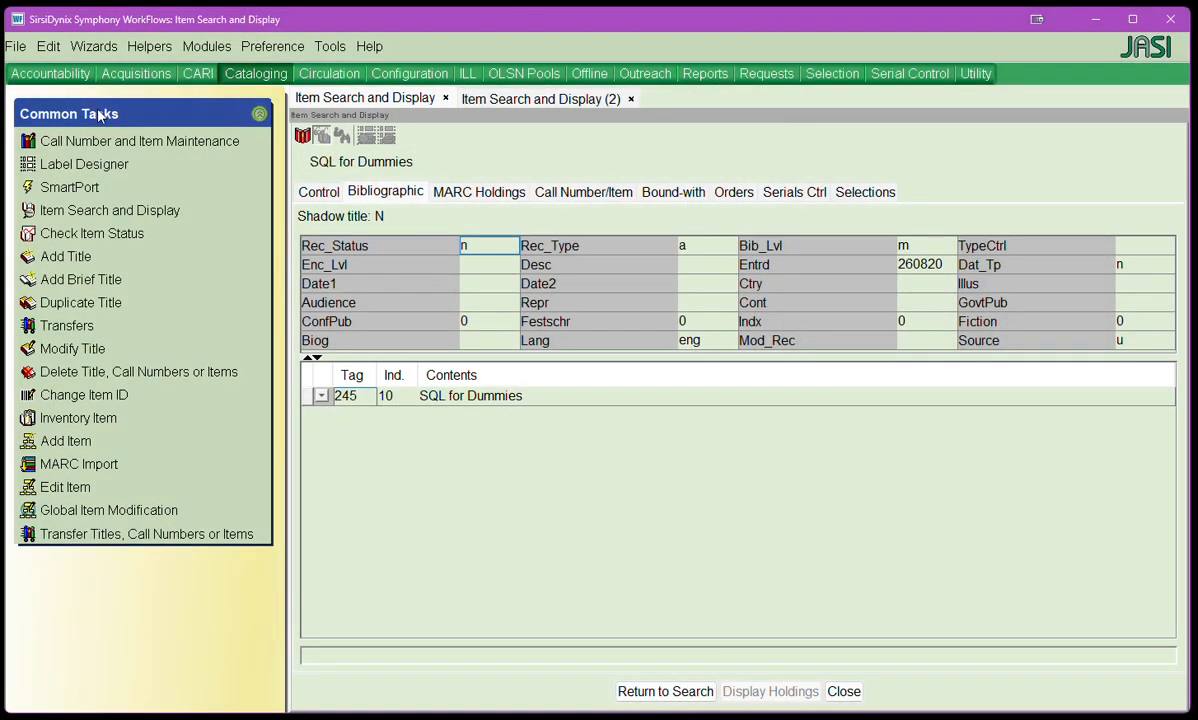
# Step: Open the Transfers wizard, then copy the item ID from the SQL for Dummies item record
pyautogui.click(66, 328)
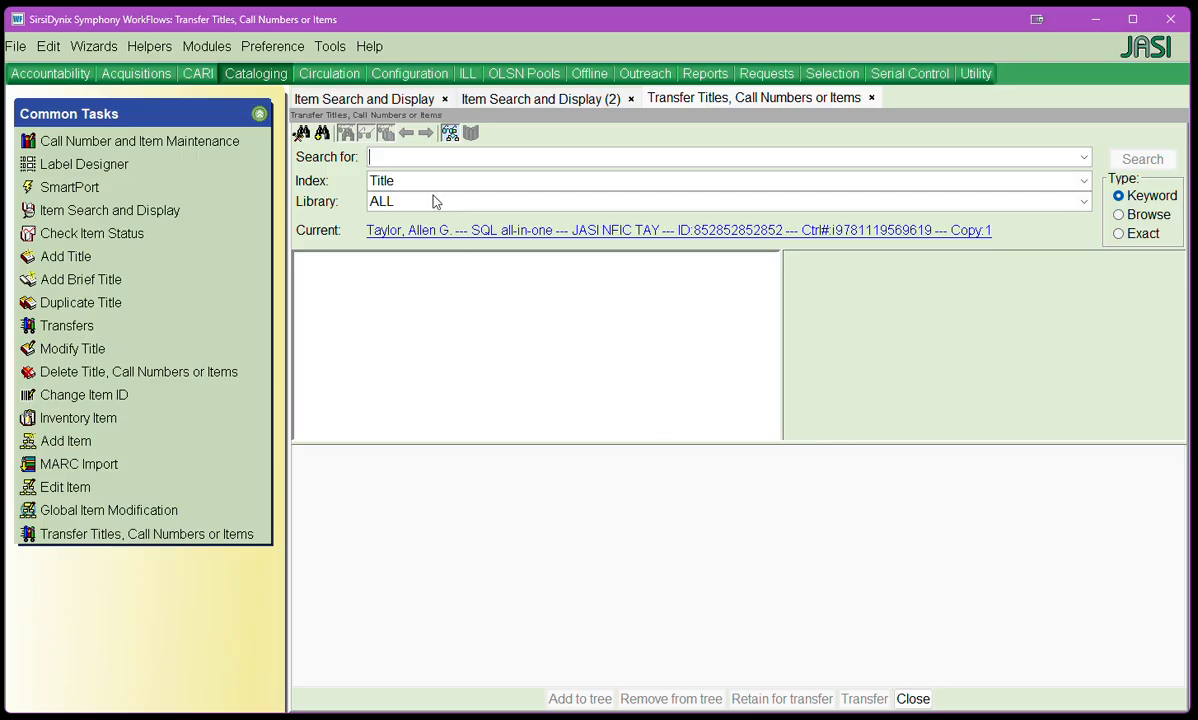
pyautogui.click(365, 99)
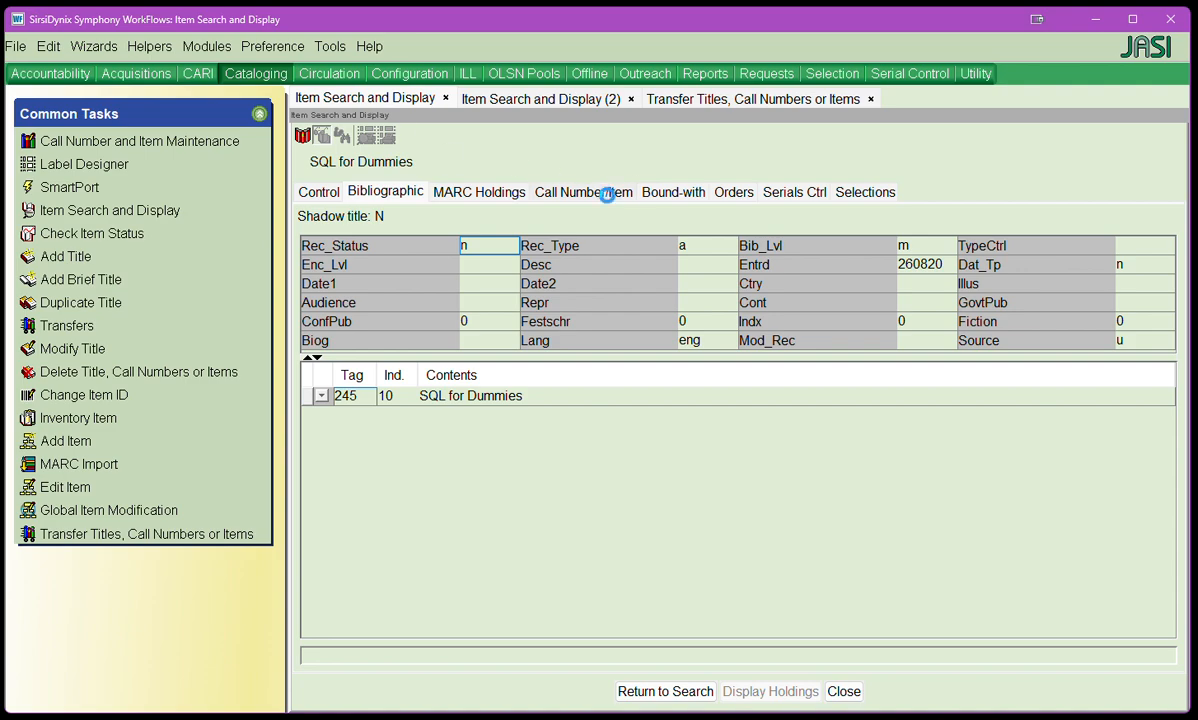
pyautogui.click(573, 191)
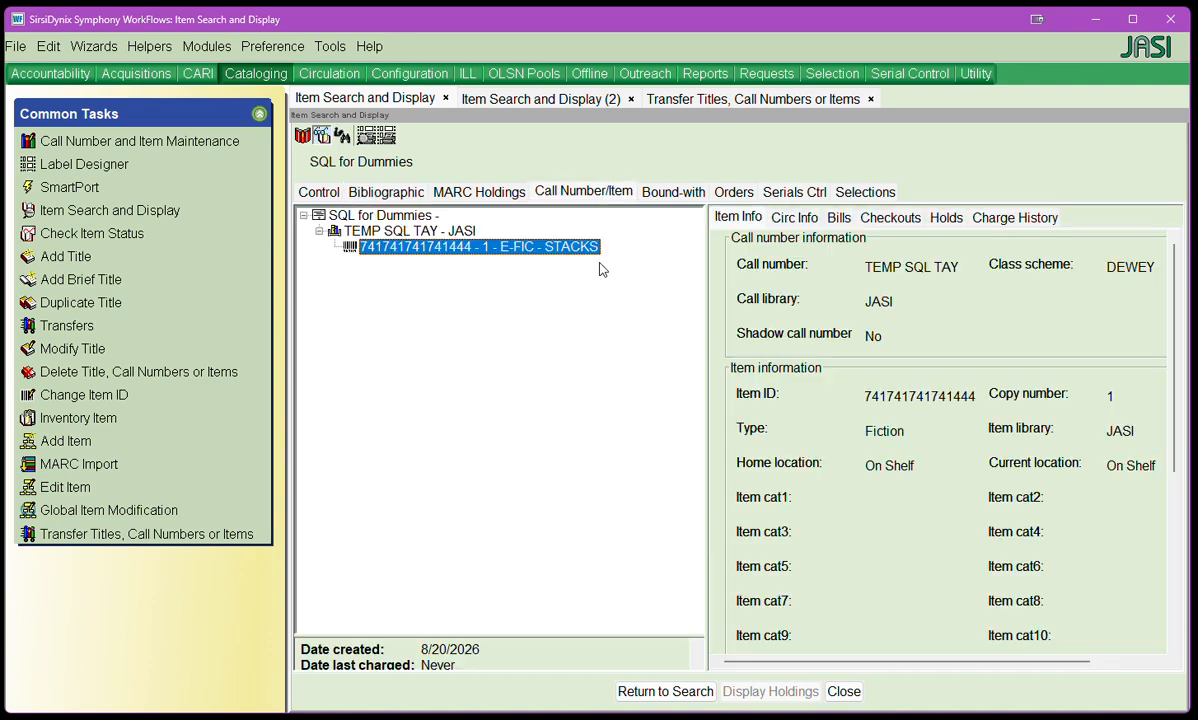
pyautogui.doubleClick(921, 398)
pyautogui.hotkey('ctrl', 'c')
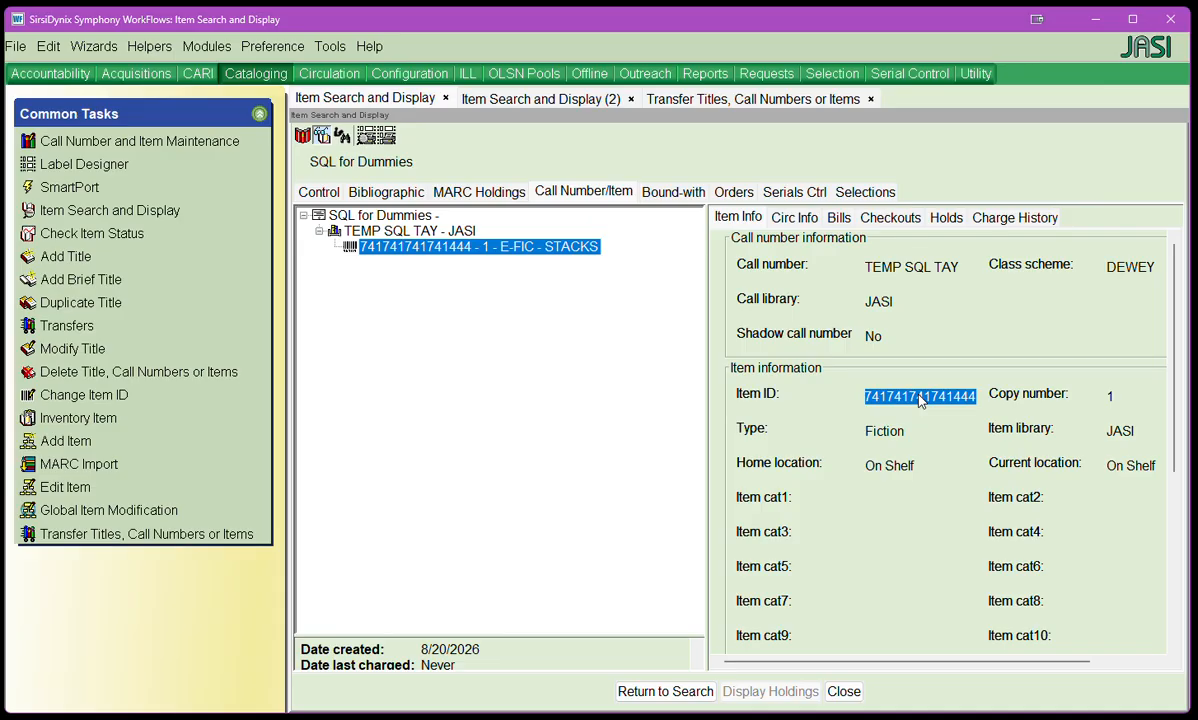
pyautogui.click(736, 100)
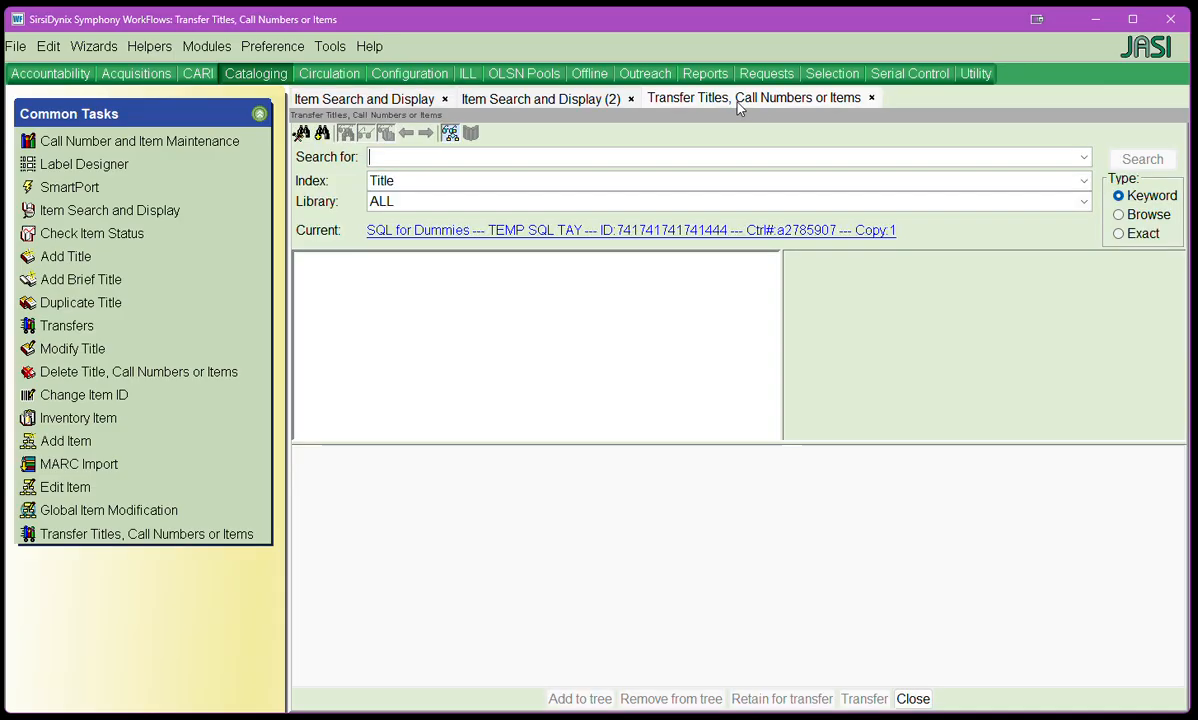
pyautogui.click(414, 182)
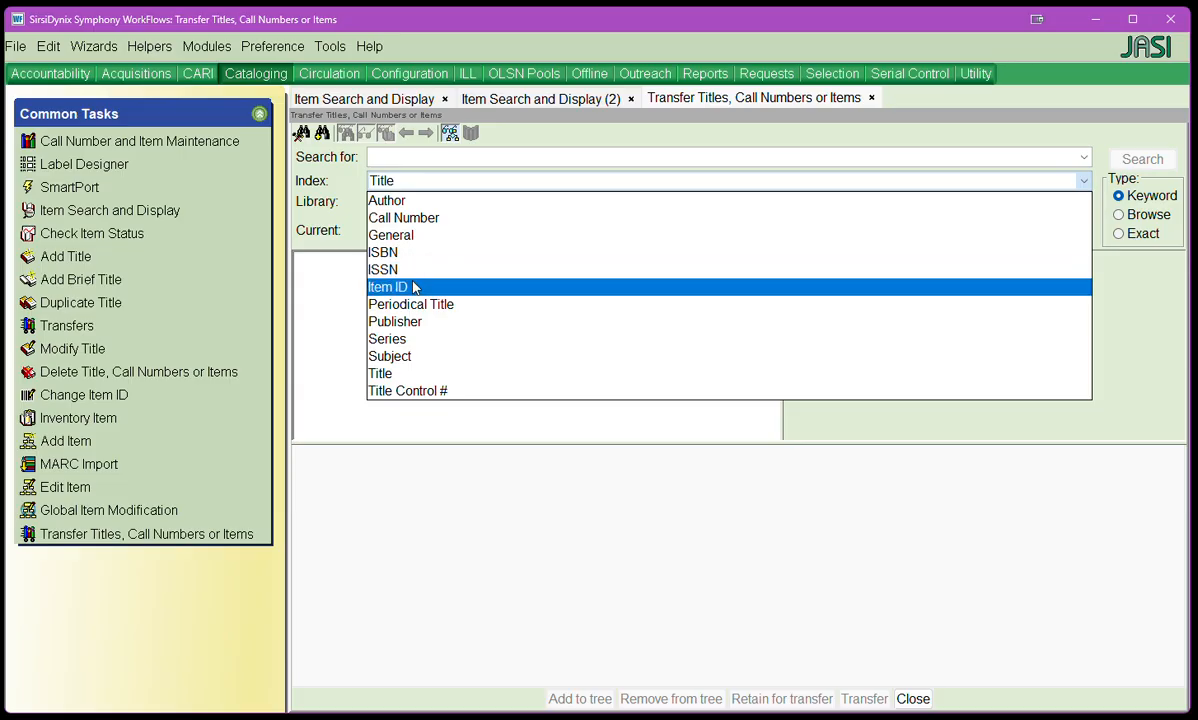
pyautogui.click(414, 287)
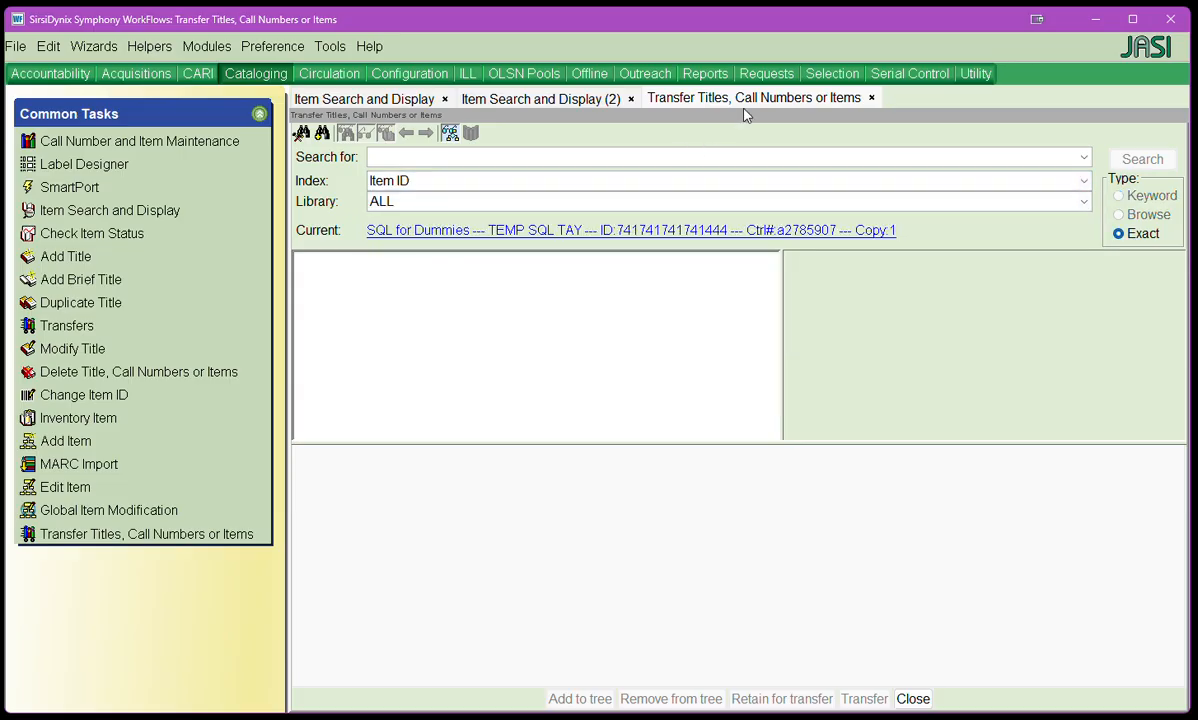
pyautogui.click(418, 158)
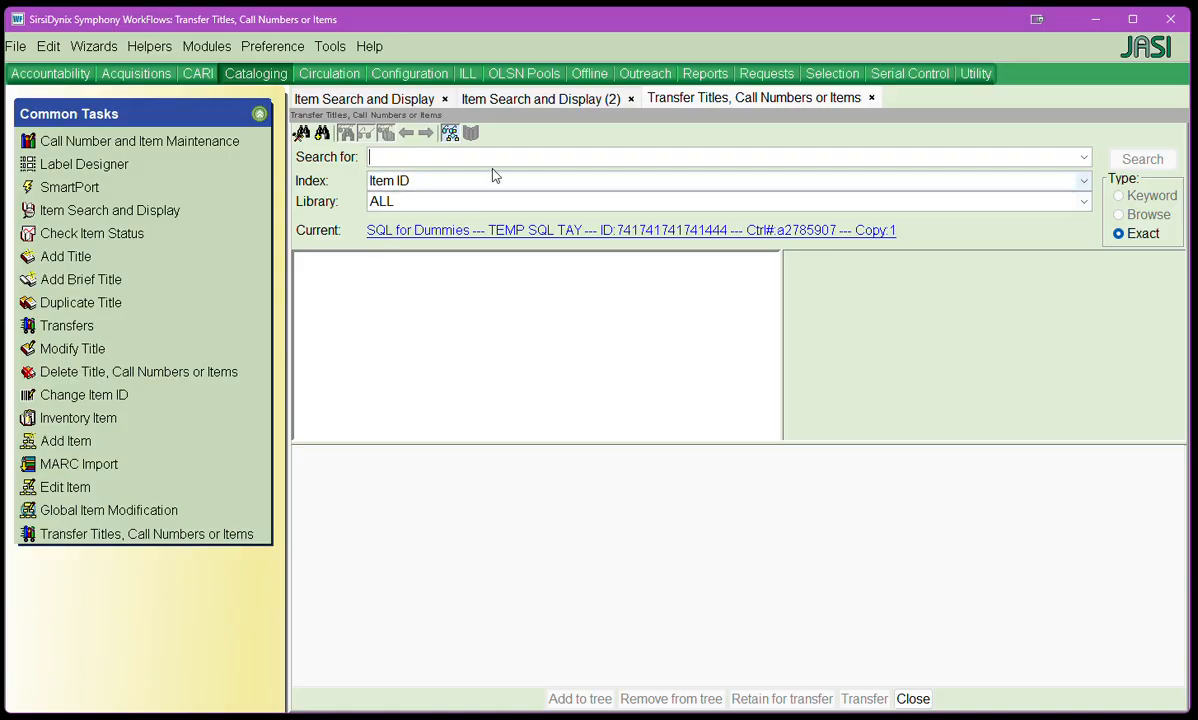
pyautogui.hotkey('ctrl', 'v')
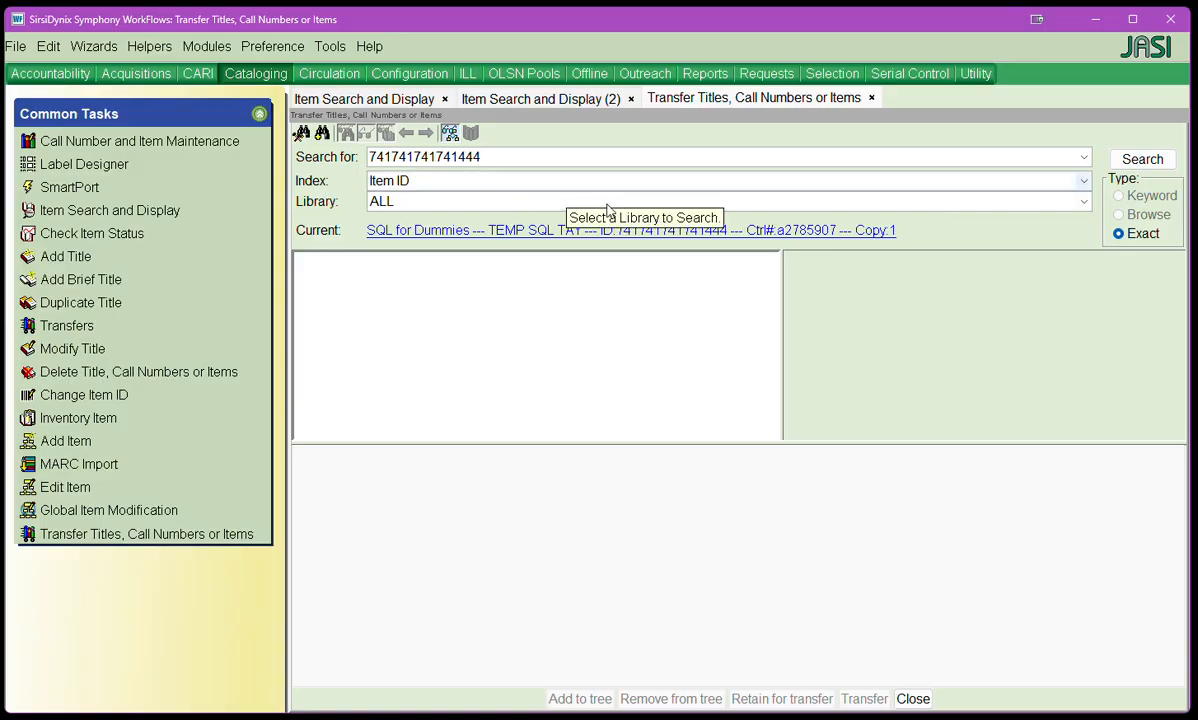
pyautogui.click(1143, 162)
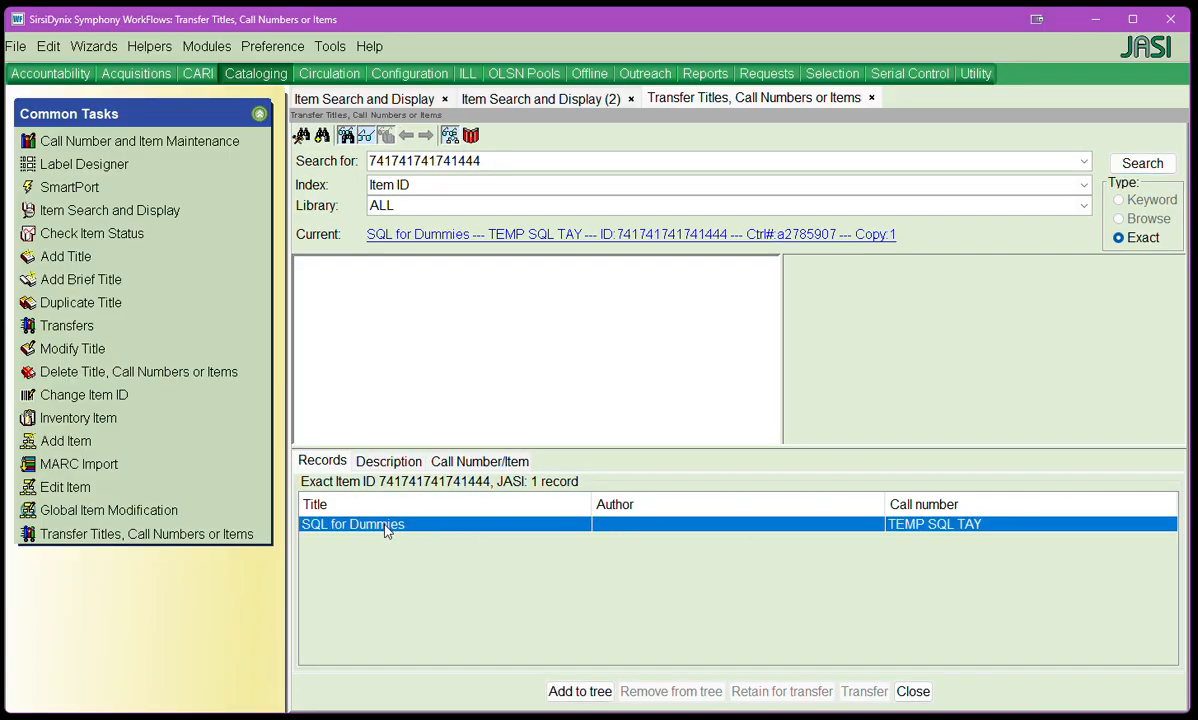
pyautogui.click(585, 692)
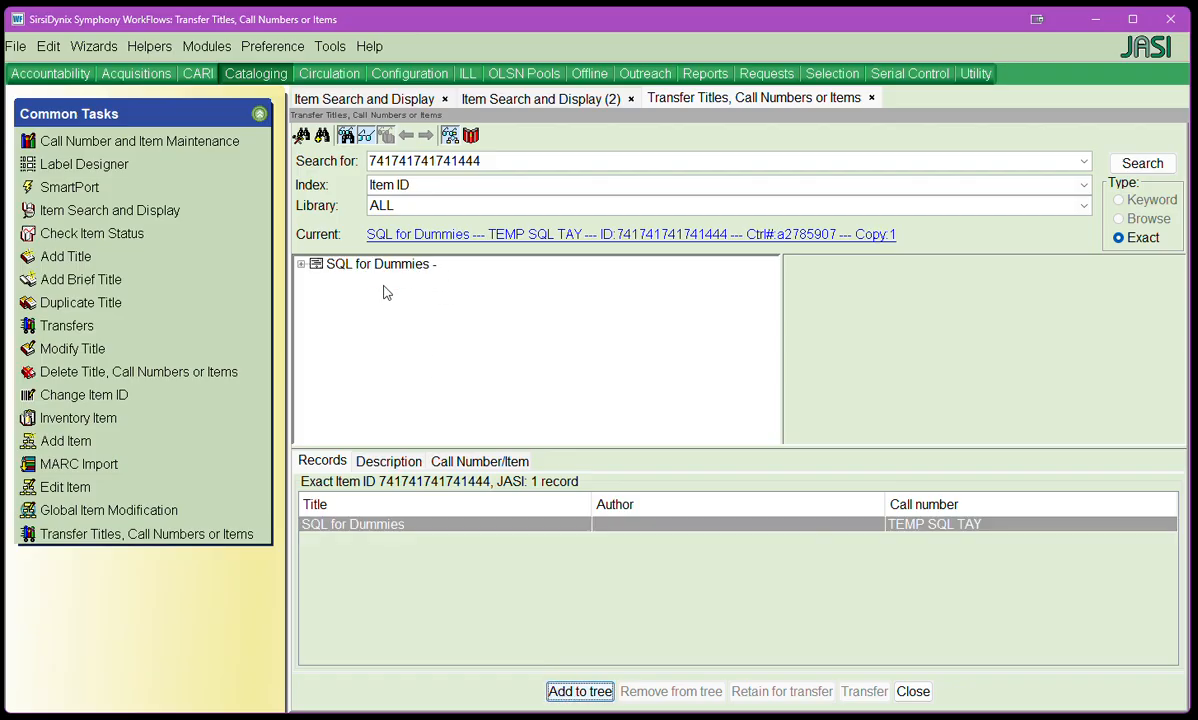
# Step: Copy the item ID from the call number and item details of the SQL all-in-one record
pyautogui.click(541, 99)
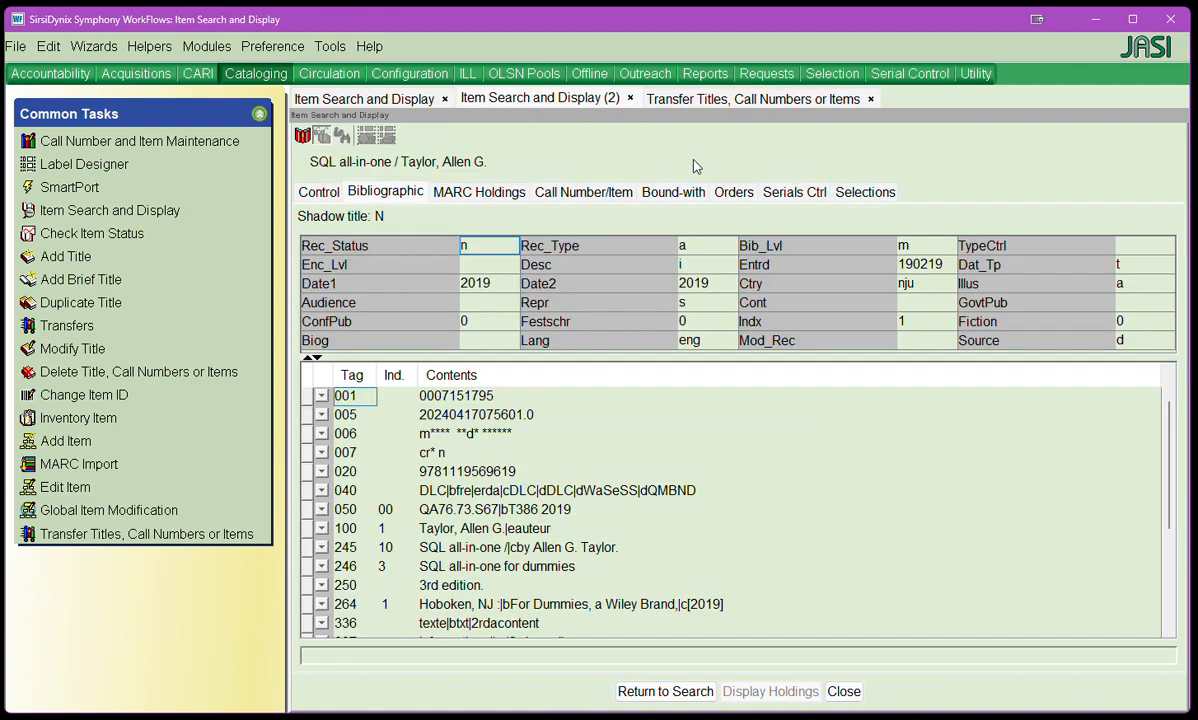
pyautogui.click(582, 191)
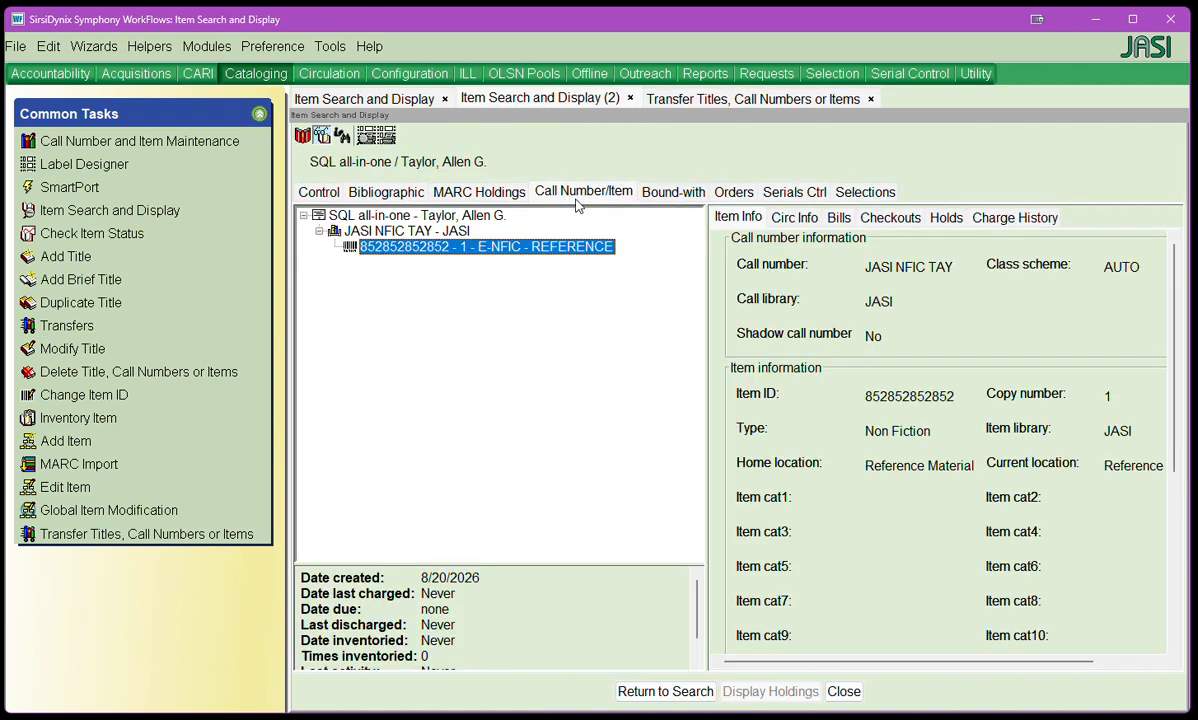
pyautogui.doubleClick(888, 397)
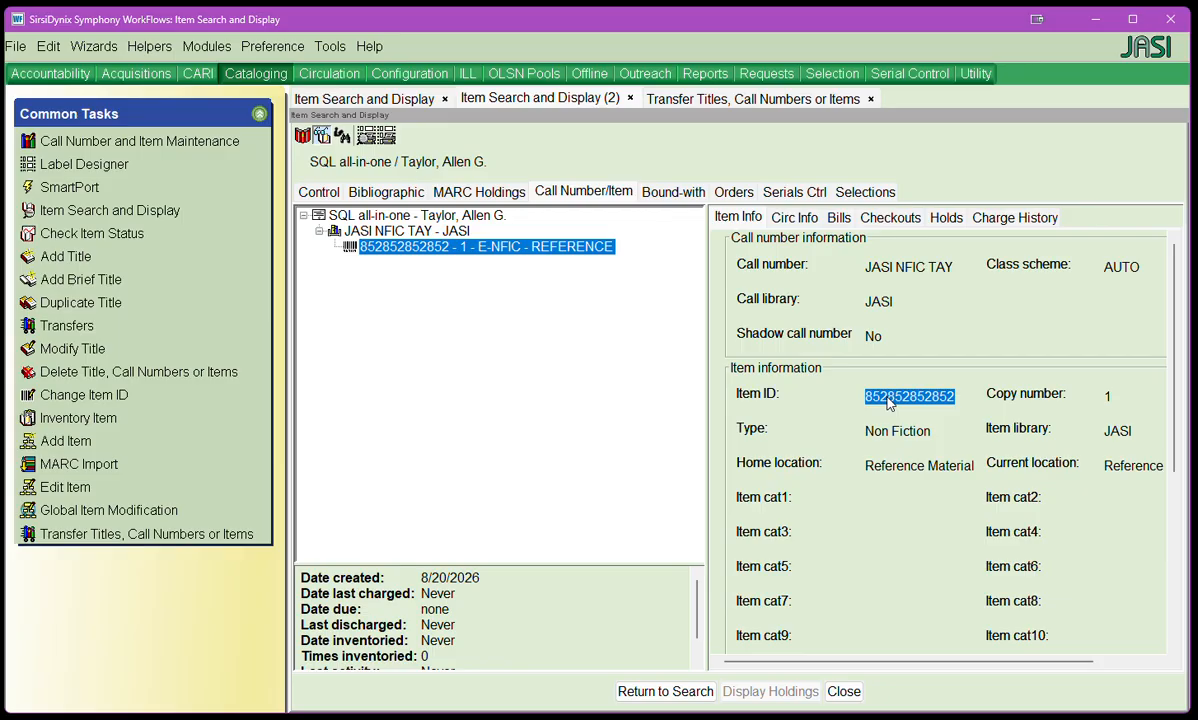
pyautogui.click(724, 97)
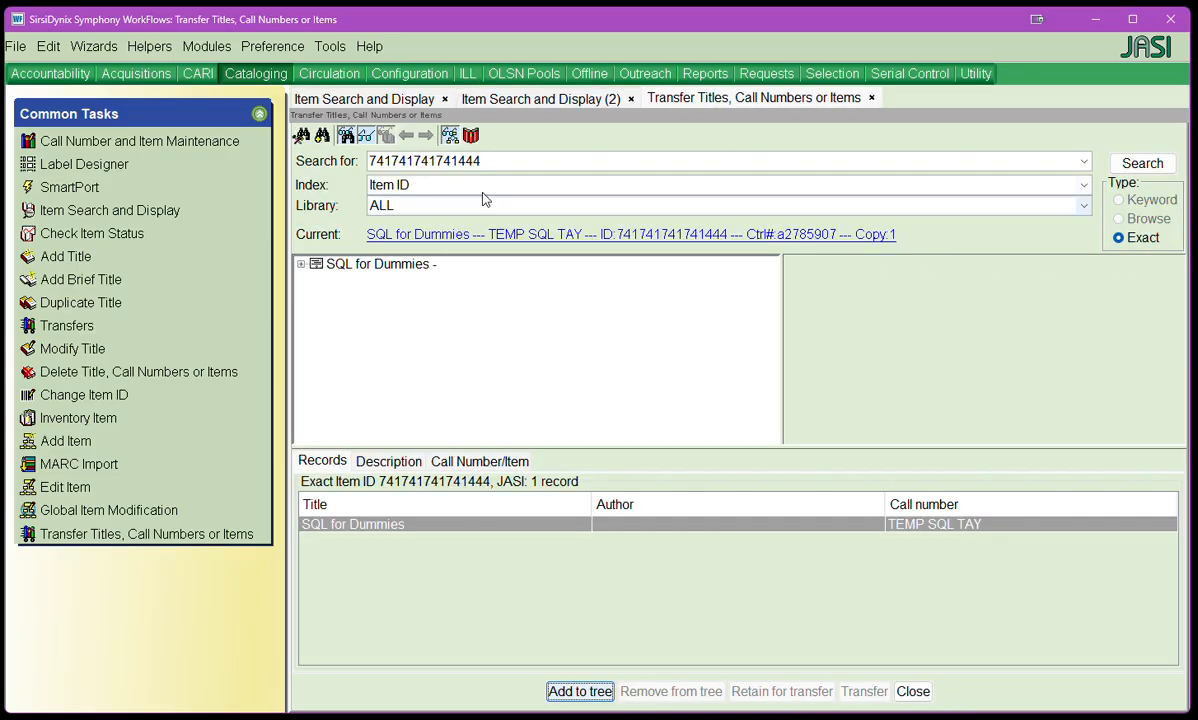
pyautogui.click(502, 160)
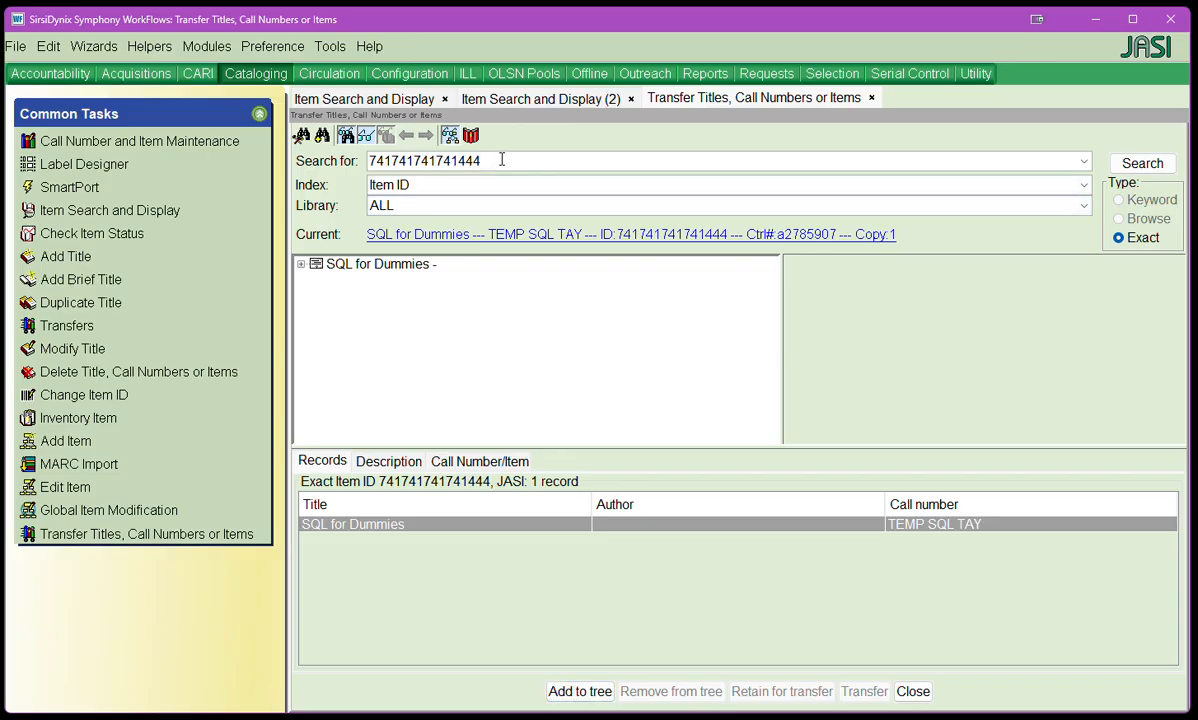
pyautogui.press('BackSpace')
pyautogui.press('BackSpace')
pyautogui.press('BackSpace')
pyautogui.press('BackSpace')
pyautogui.press('BackSpace')
pyautogui.press('BackSpace')
pyautogui.press('BackSpace')
pyautogui.press('BackSpace')
pyautogui.press('BackSpace')
pyautogui.press('BackSpace')
pyautogui.press('BackSpace')
pyautogui.press('BackSpace')
pyautogui.press('BackSpace')
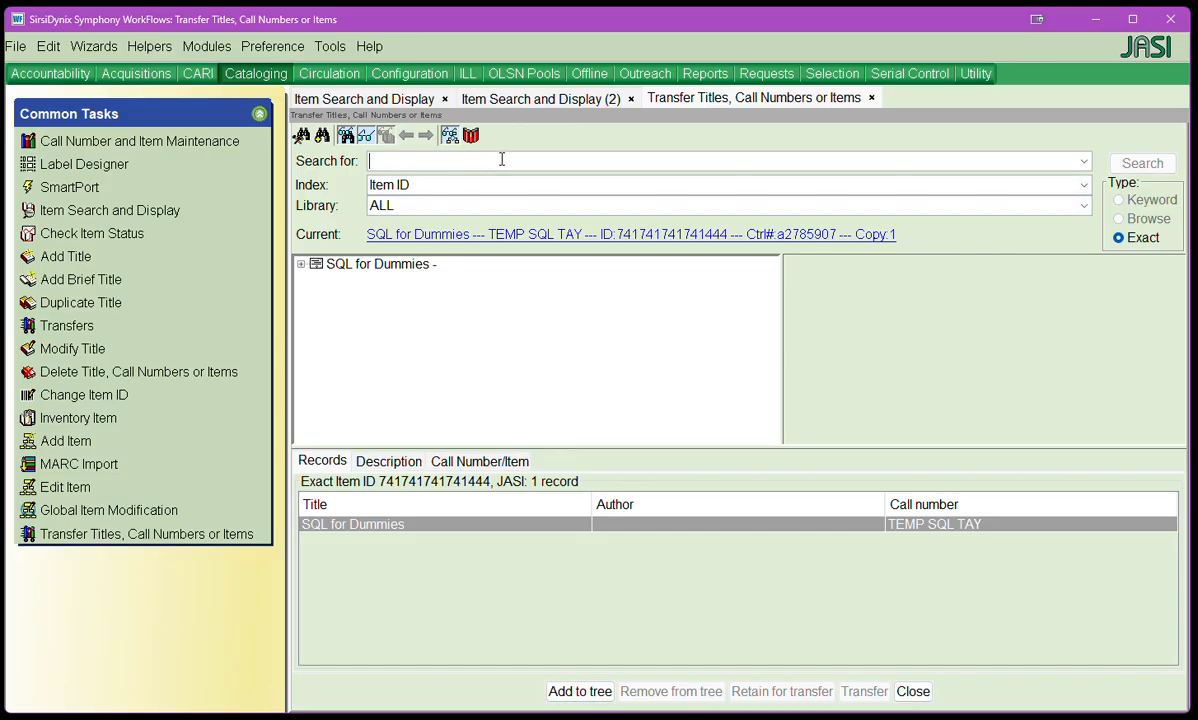
pyautogui.write('852852852852')
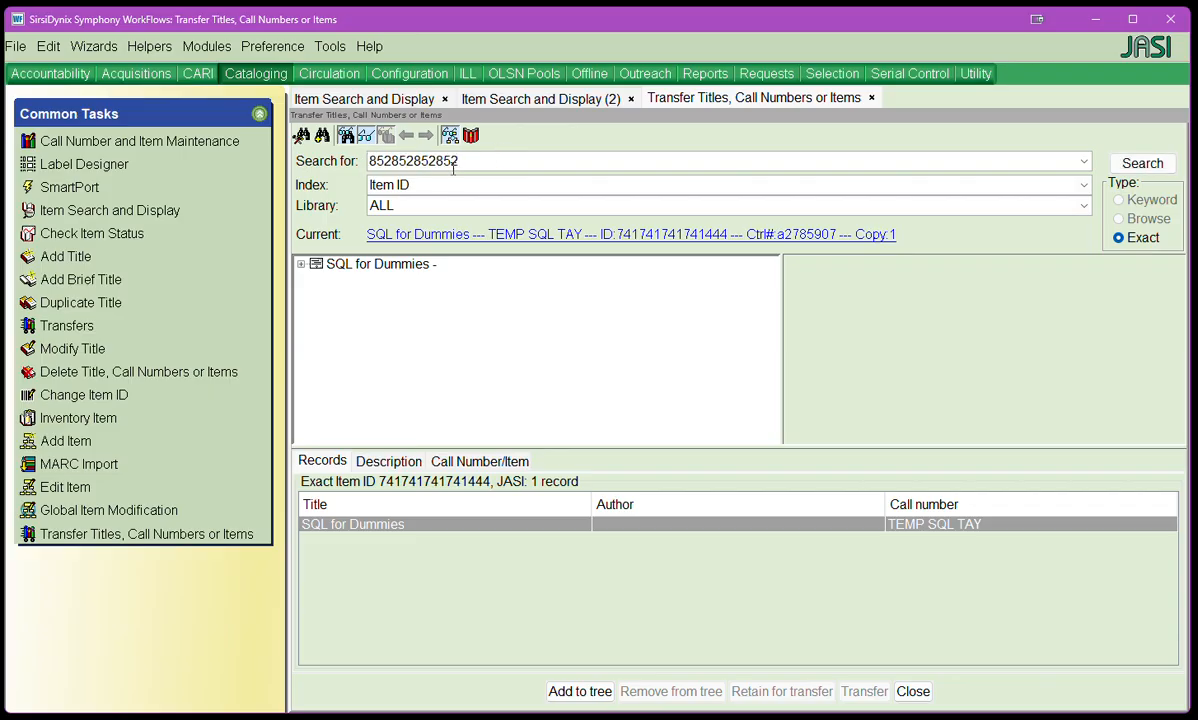
pyautogui.click(1142, 163)
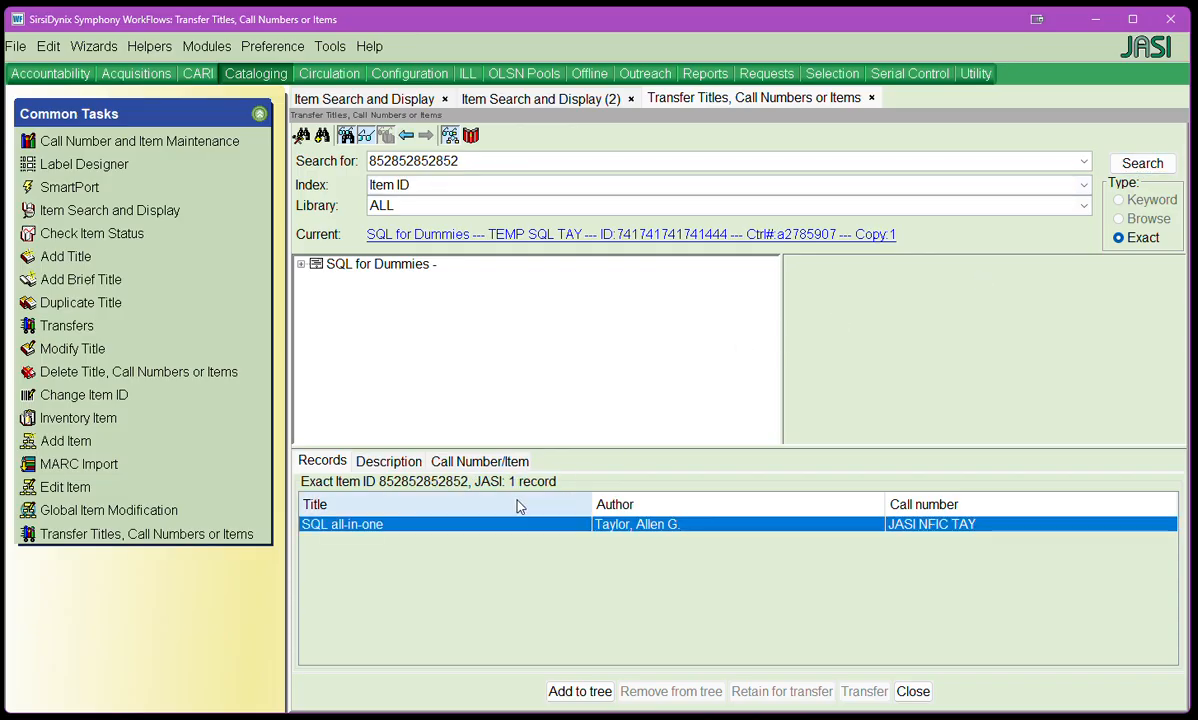
pyautogui.click(580, 691)
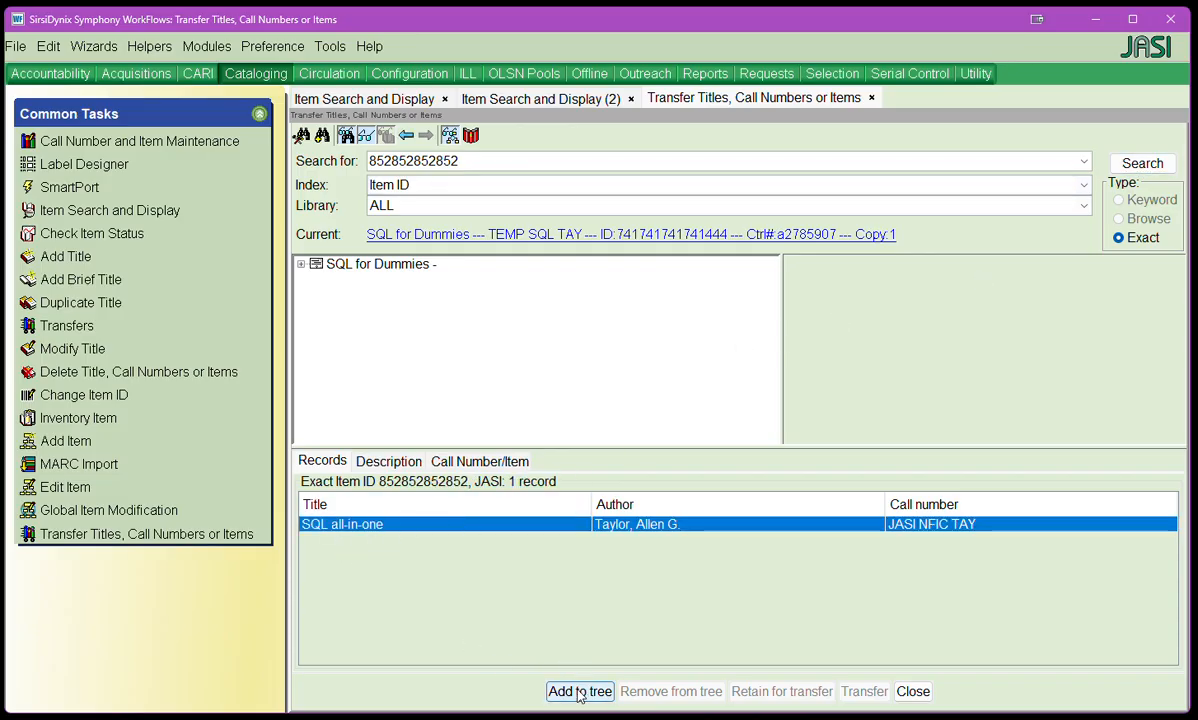
pyautogui.click(481, 364)
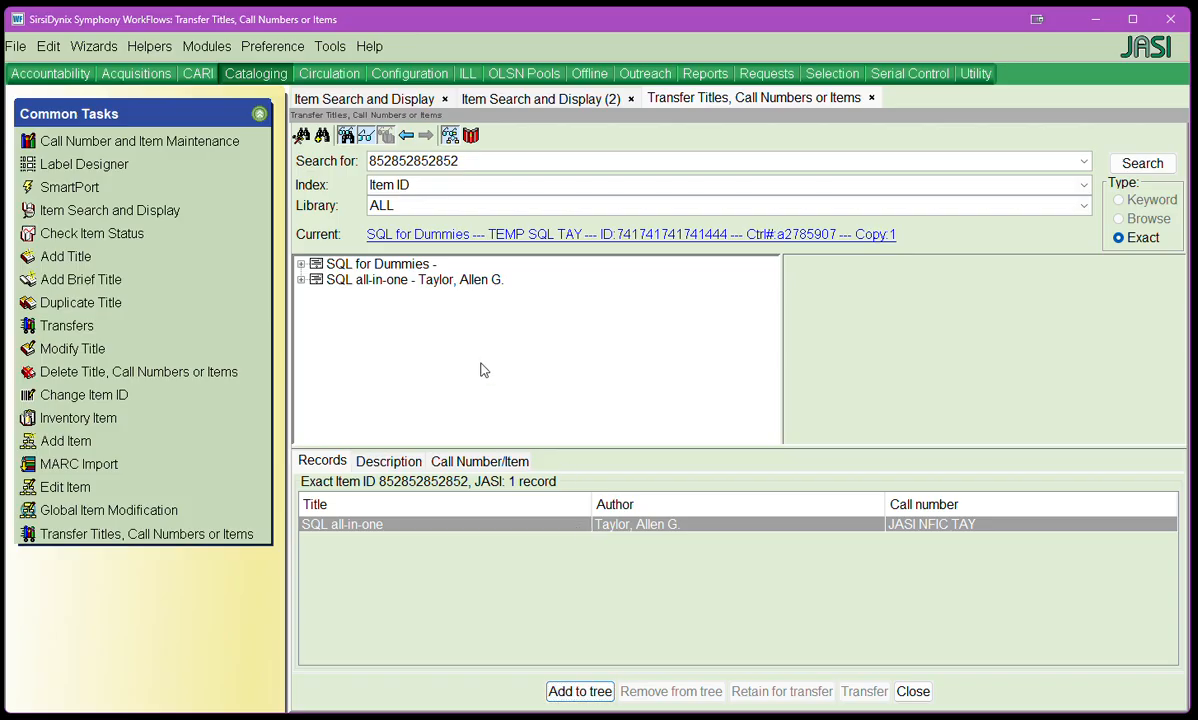
# Step: Expand both titles in the transfer tree and retain the TEMP SQL TAY call number for transfer
pyautogui.click(301, 264)
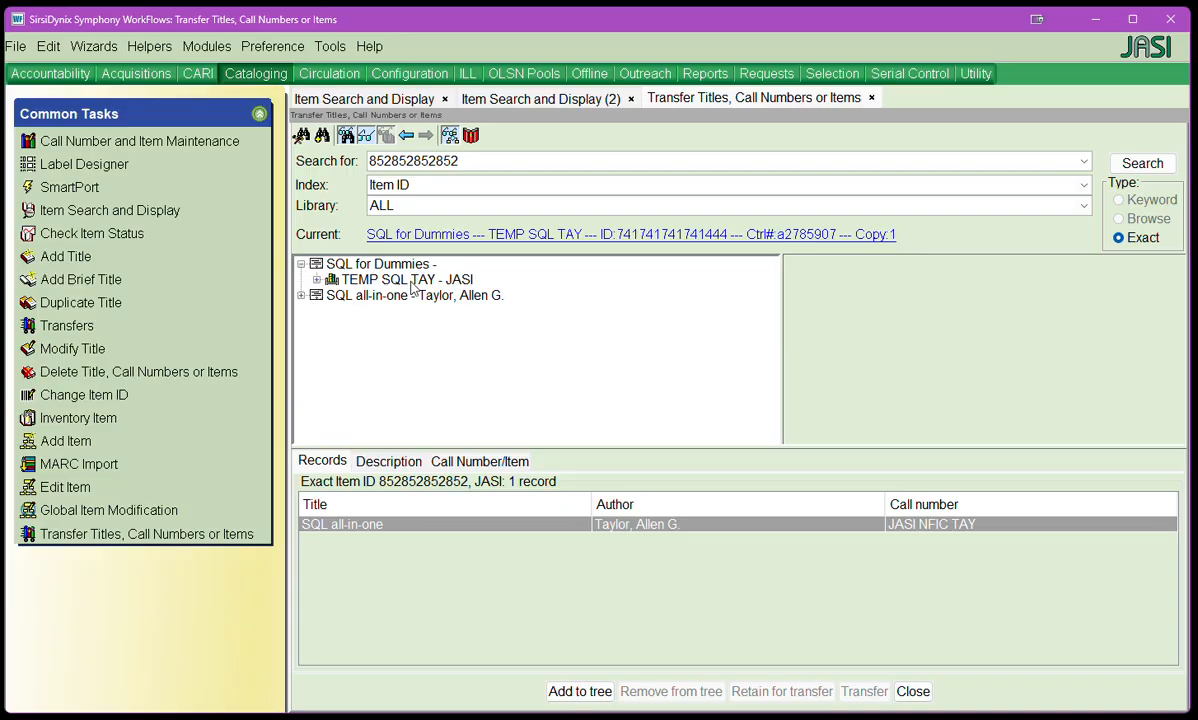
pyautogui.click(301, 295)
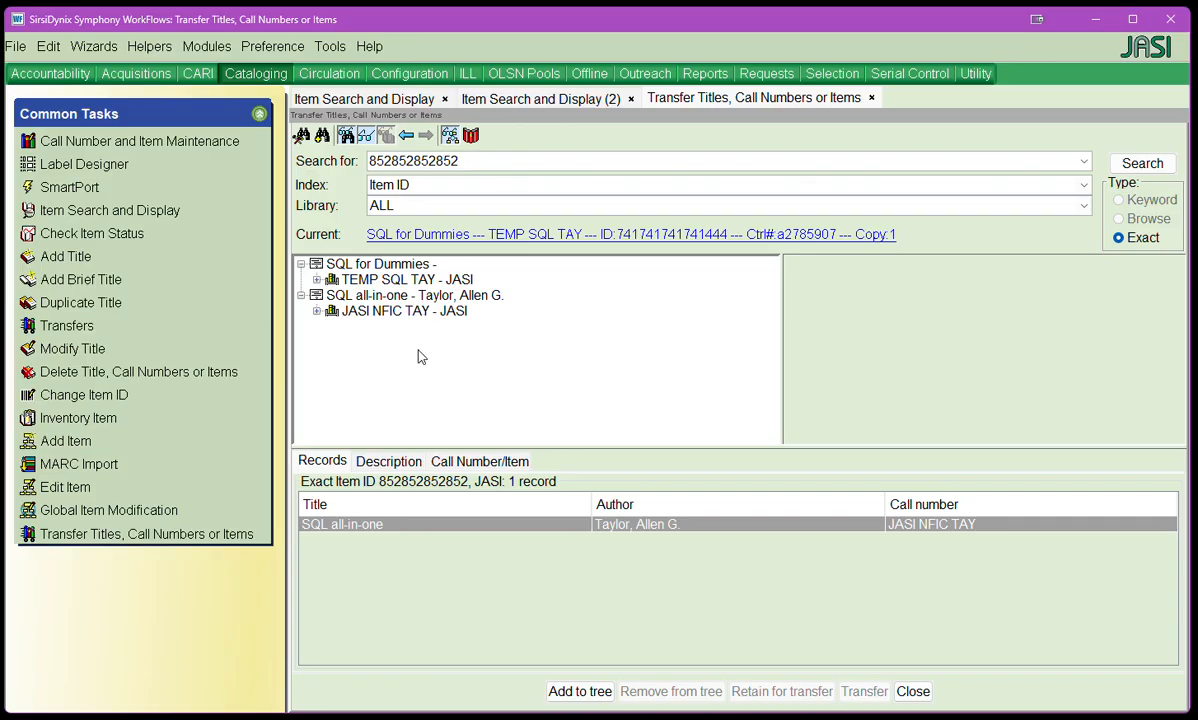
pyautogui.click(401, 281)
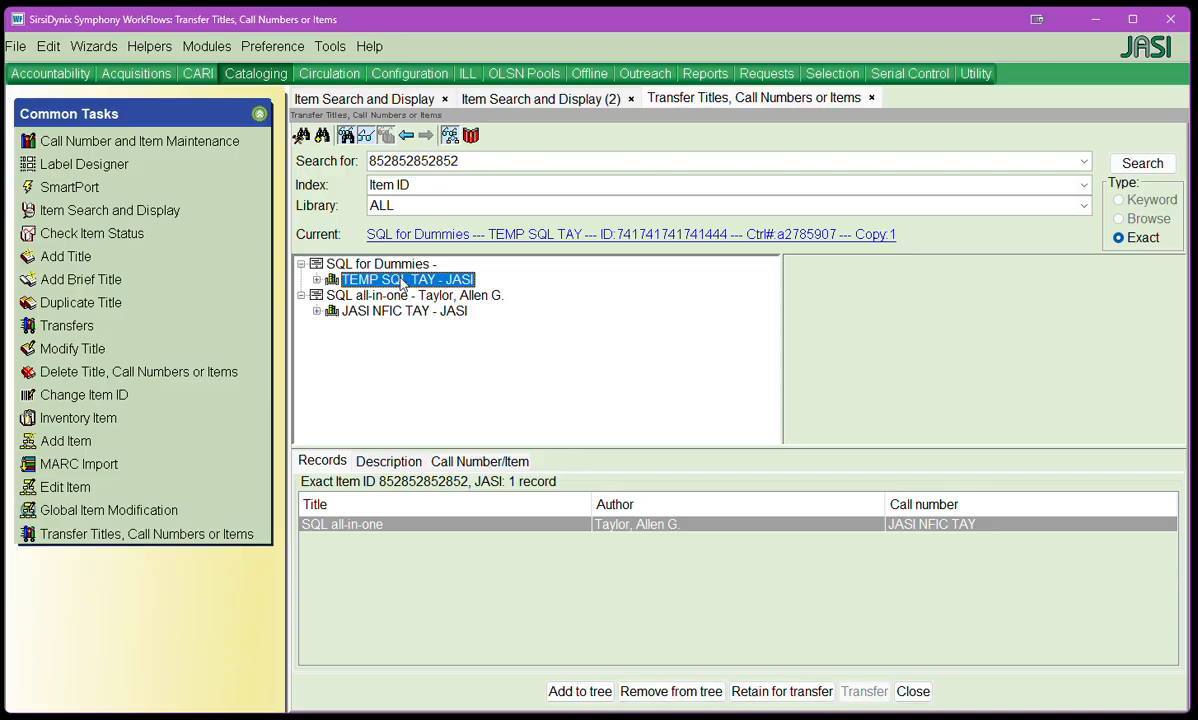
pyautogui.rightClick(436, 288)
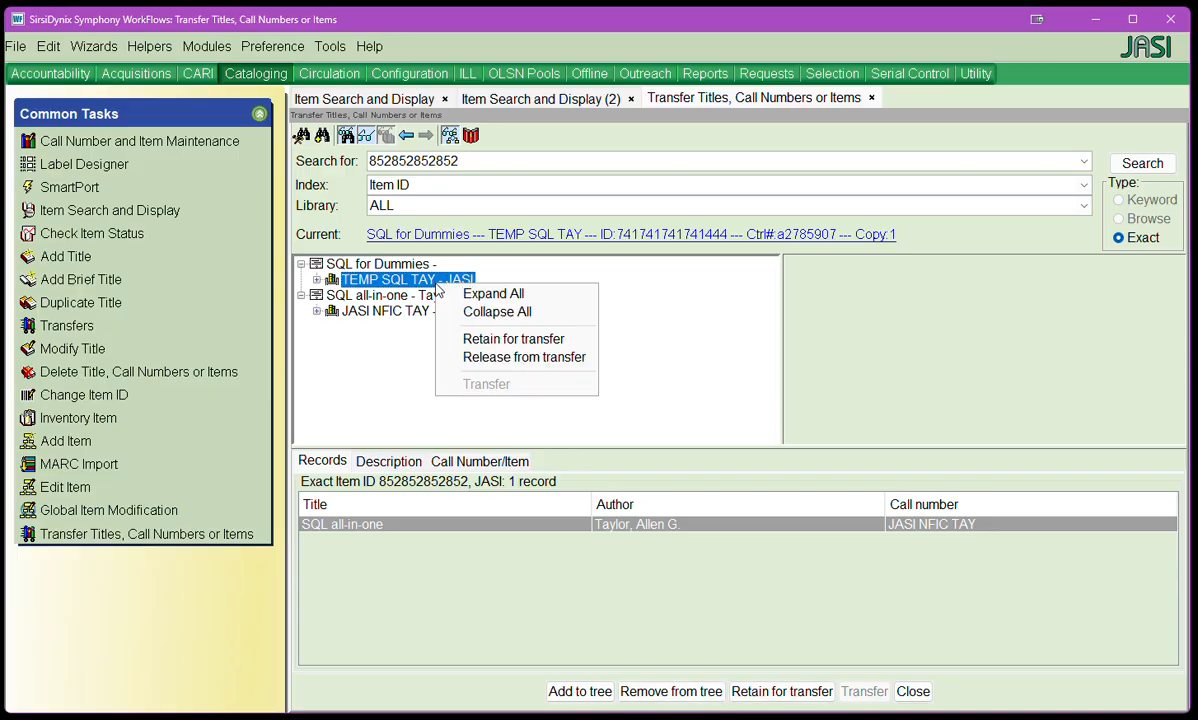
pyautogui.click(514, 340)
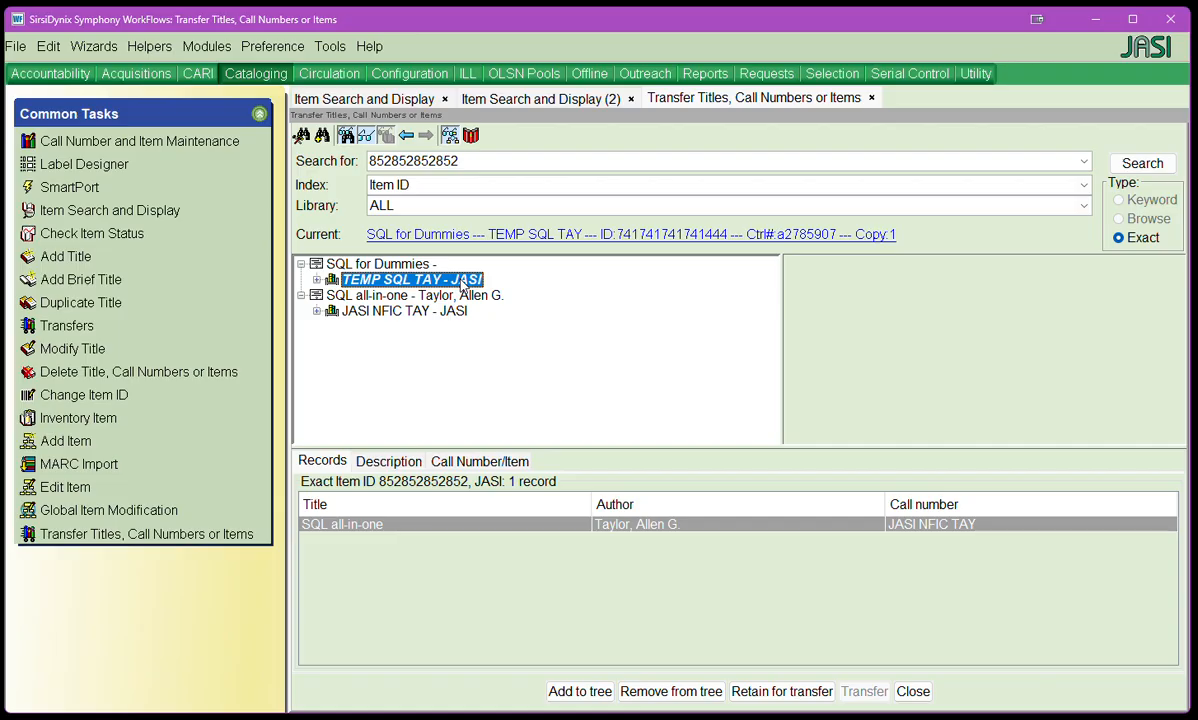
# Step: Transfer the retained call number to the SQL all-in-one title, agreeing to remove the emptied SQL for Dummies record
pyautogui.click(380, 297)
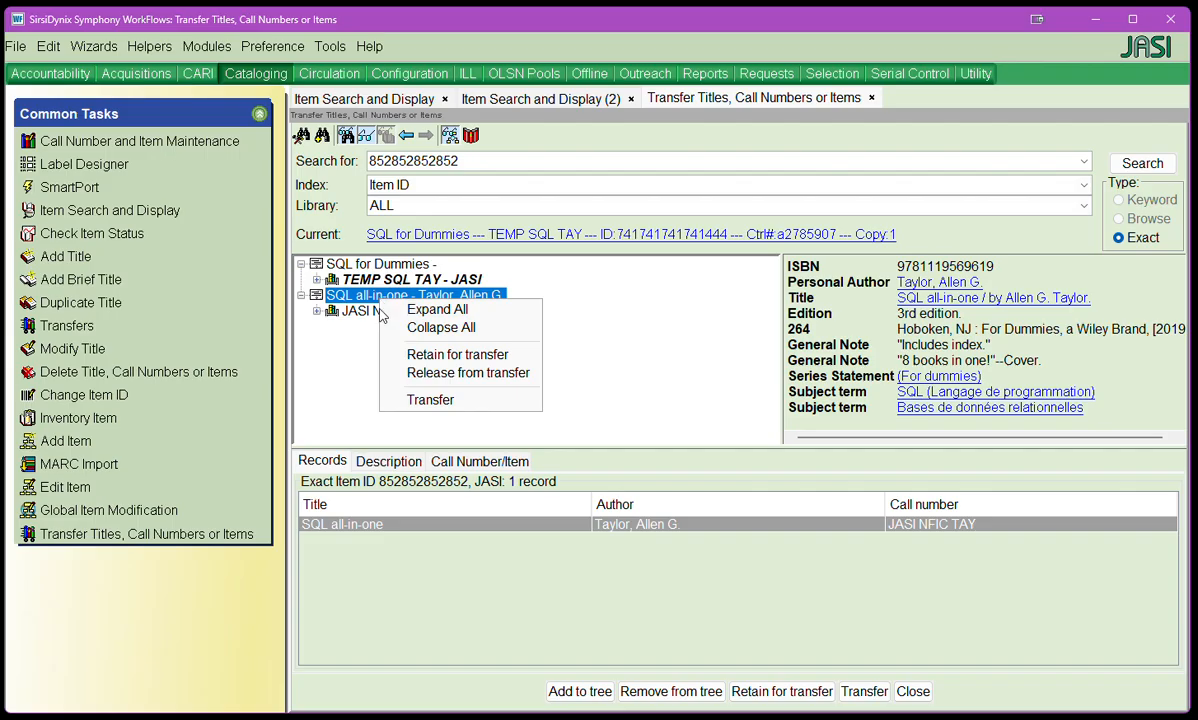
pyautogui.click(430, 400)
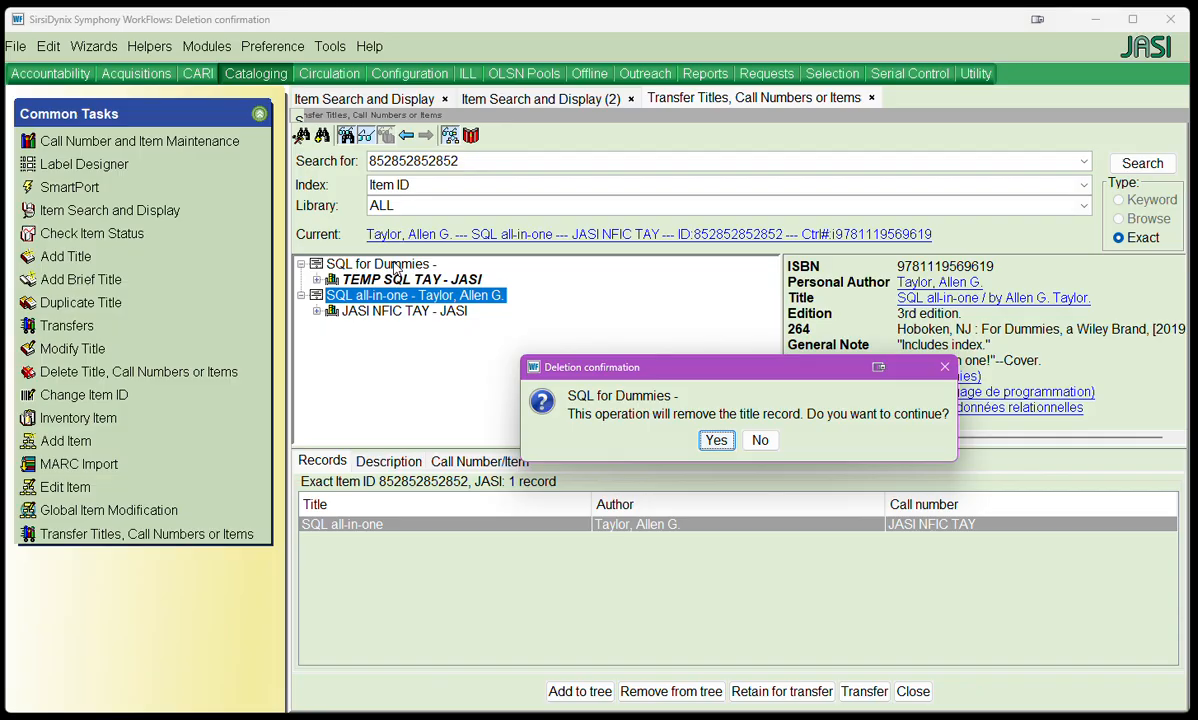
pyautogui.click(716, 441)
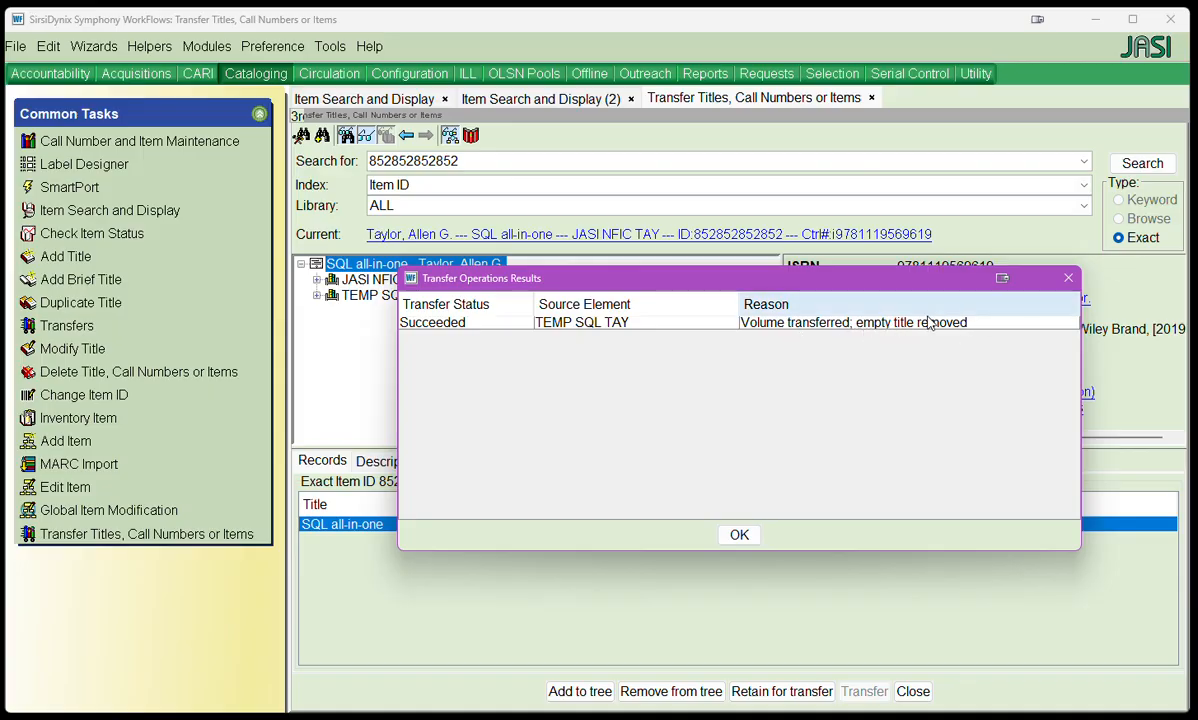
pyautogui.click(739, 534)
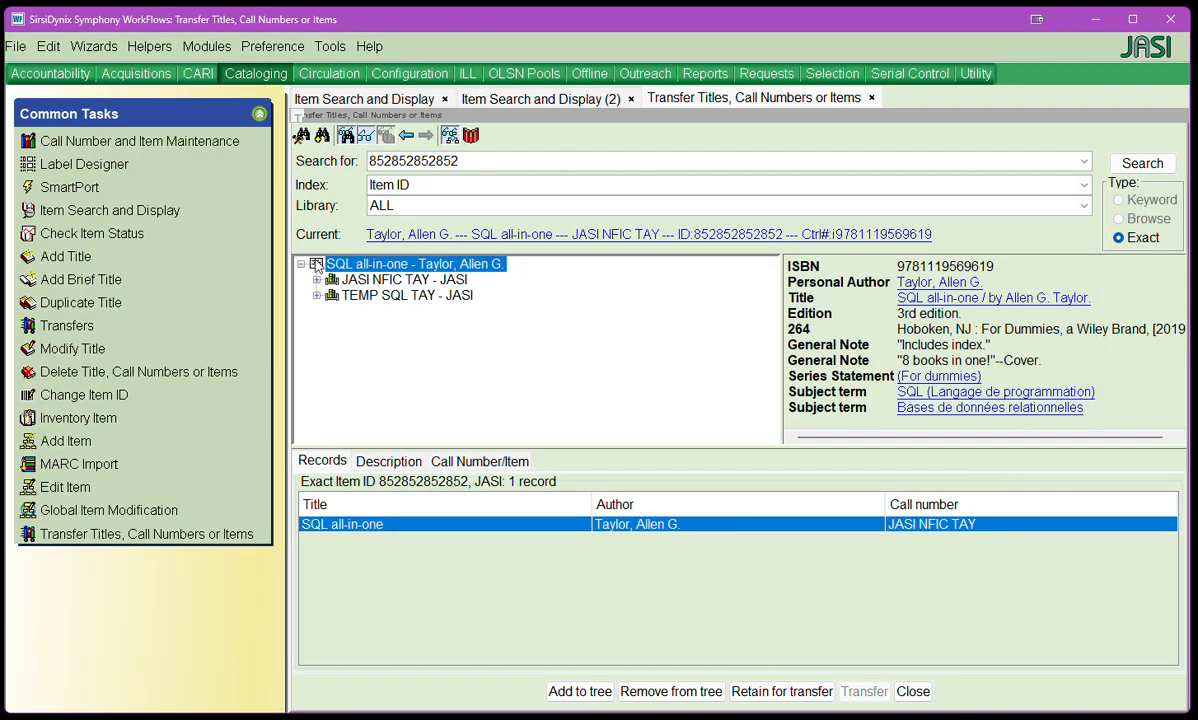
# Step: Expand both call numbers under SQL all-in-one and view the details of the transferred item under TEMP SQL TAY
pyautogui.click(316, 280)
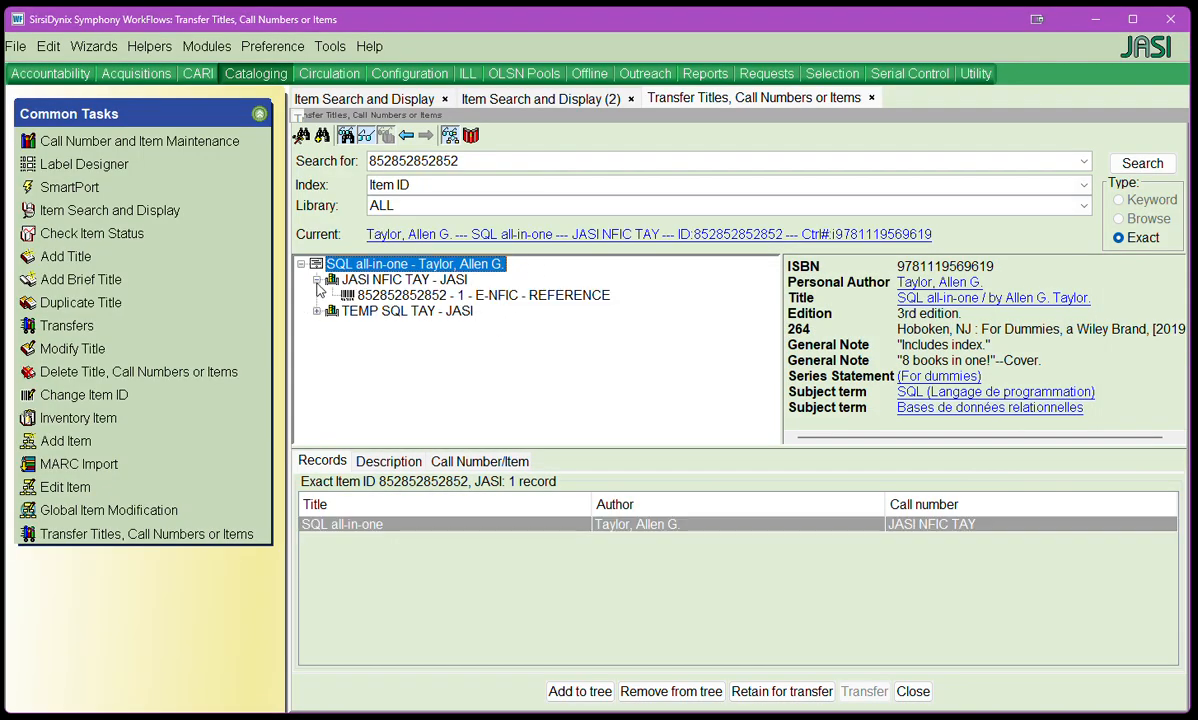
pyautogui.click(317, 311)
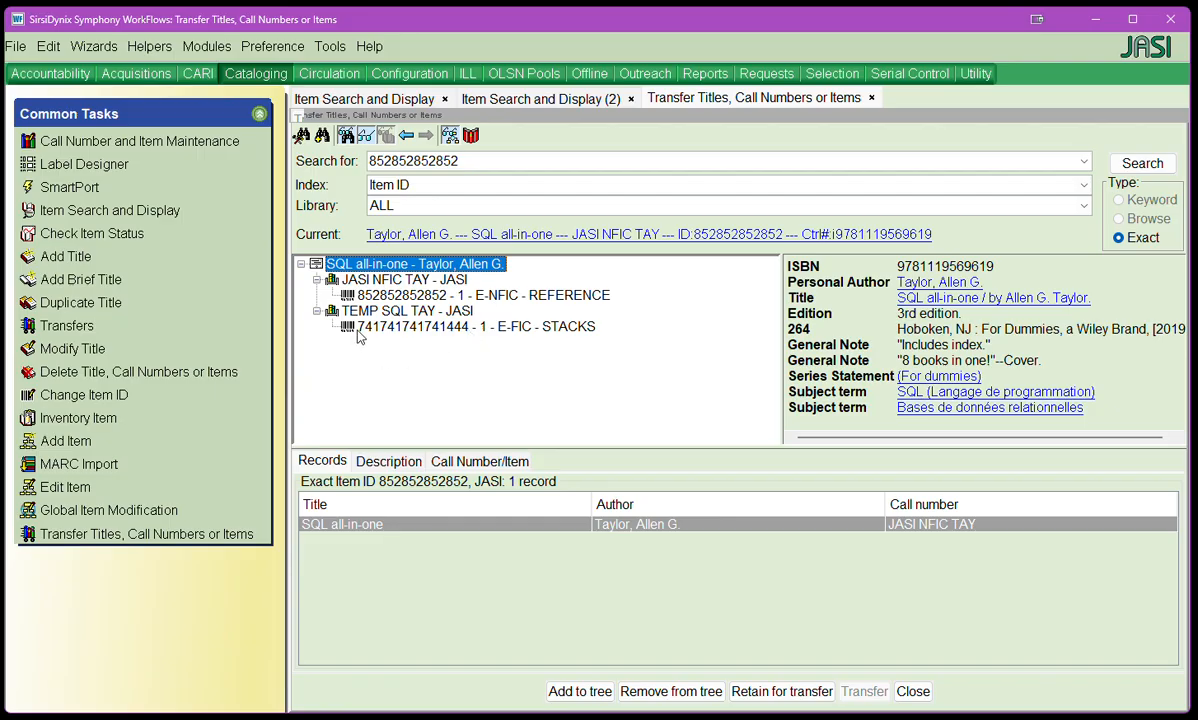
pyautogui.click(443, 327)
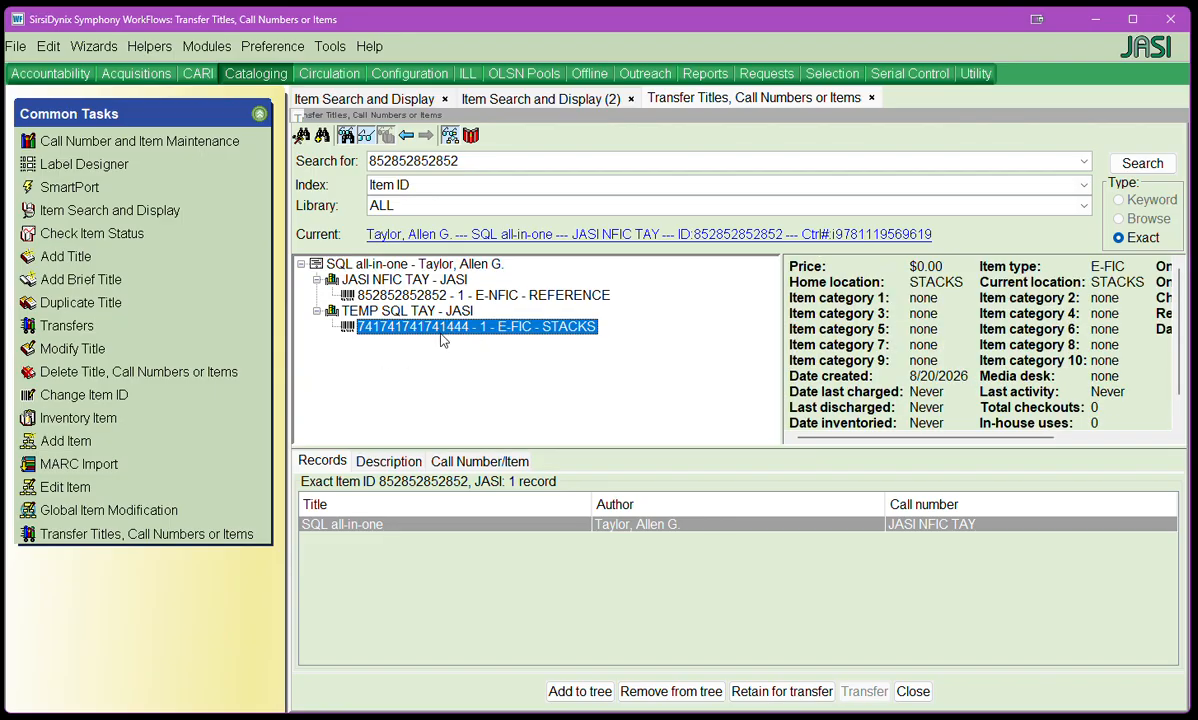